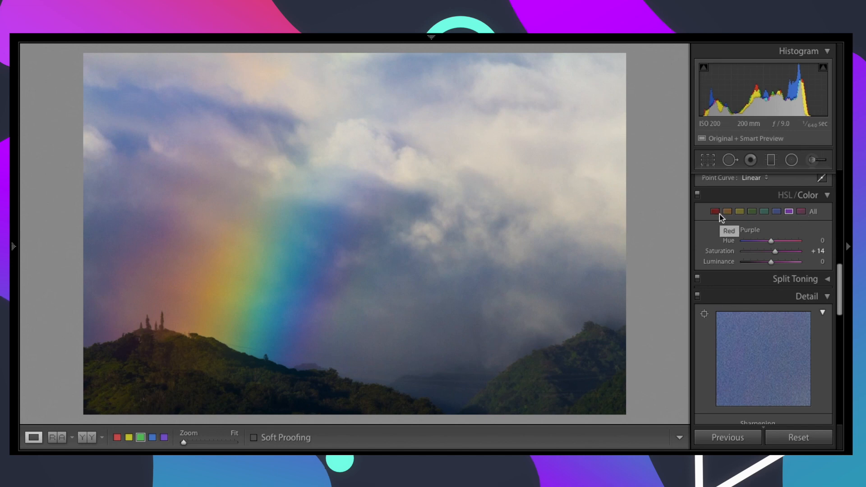
Step: Compare the blue channel's saturation at −100 and +100 in the HSL color adjustments, and settle it at −1
{"action": "left_click", "coordinate": [780, 215]}
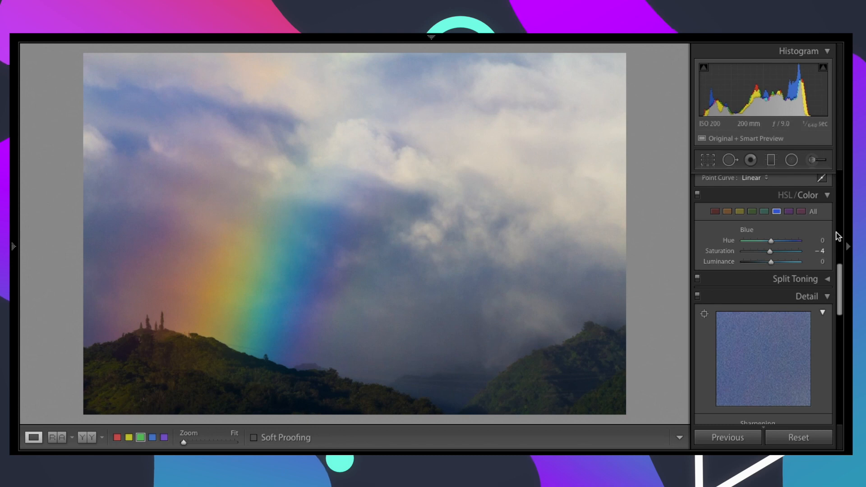
{"action": "left_click_drag", "start_coordinate": [769, 256], "coordinate": [741, 256]}
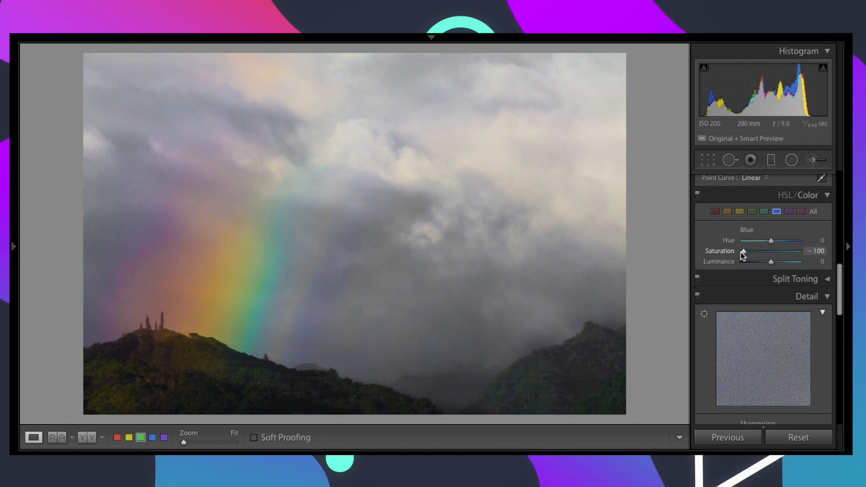
{"action": "left_click_drag", "start_coordinate": [745, 256], "coordinate": [802, 261]}
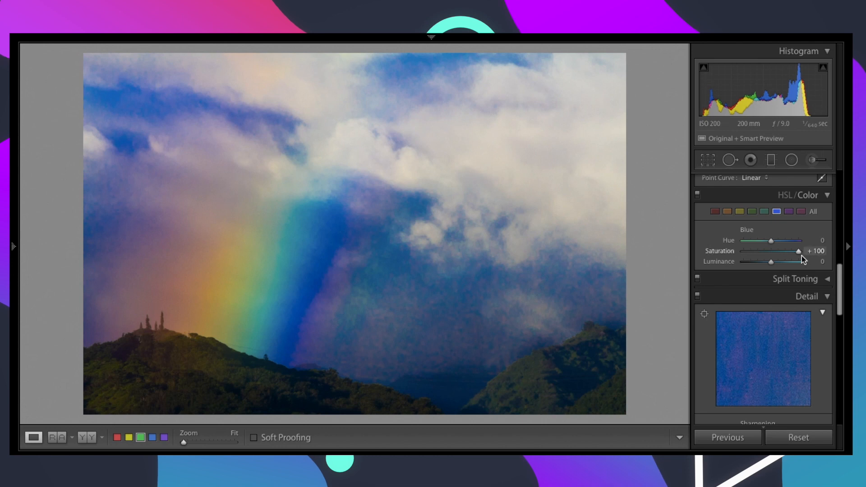
{"action": "left_click_drag", "start_coordinate": [797, 252], "coordinate": [771, 254]}
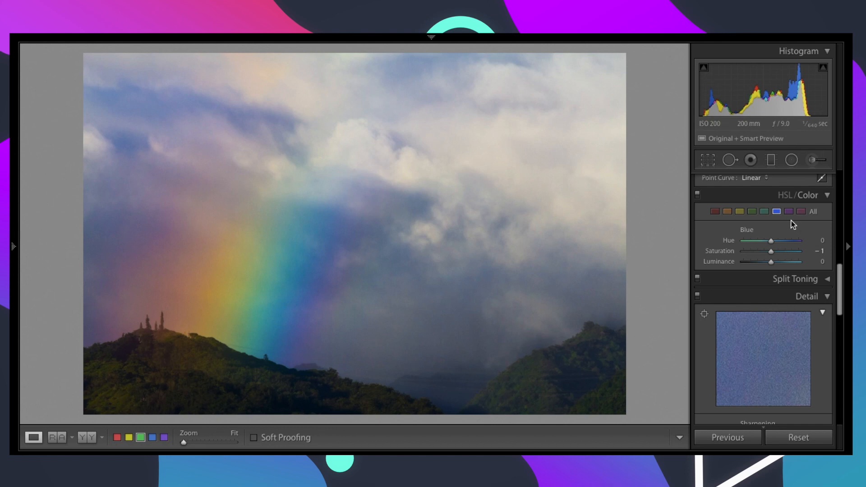
Step: Test the yellow channel's saturation at −100 and bring it back close to neutral
{"action": "left_click", "coordinate": [739, 212]}
{"action": "left_click_drag", "start_coordinate": [771, 252], "coordinate": [751, 253]}
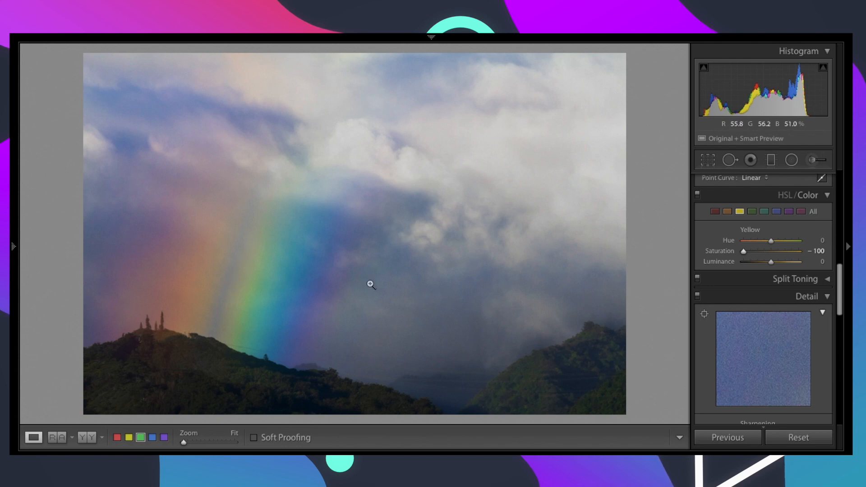
{"action": "left_click_drag", "start_coordinate": [744, 253], "coordinate": [766, 255]}
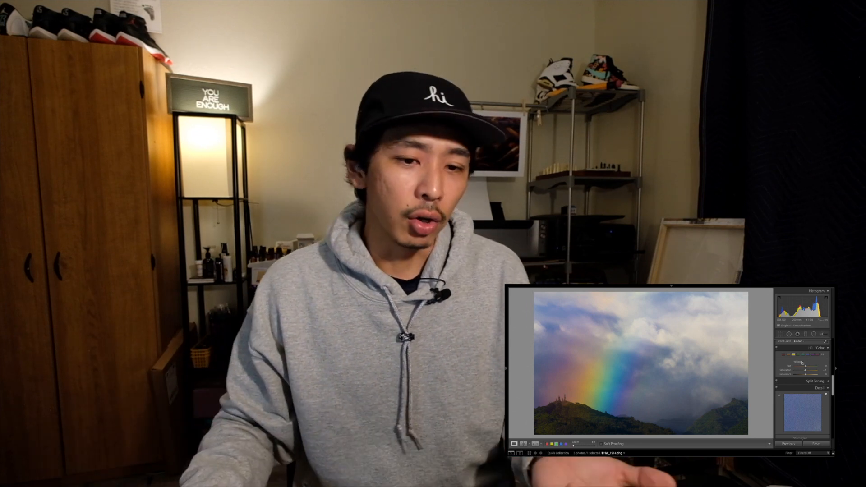
Step: Lower the green channel's saturation to −30, keeping its hue at 0
{"action": "left_click", "coordinate": [798, 355]}
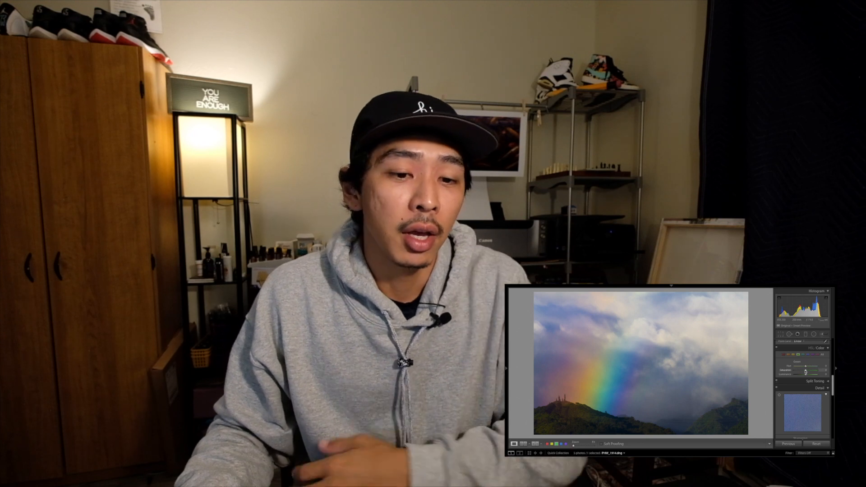
{"action": "left_click_drag", "start_coordinate": [806, 371], "coordinate": [803, 372]}
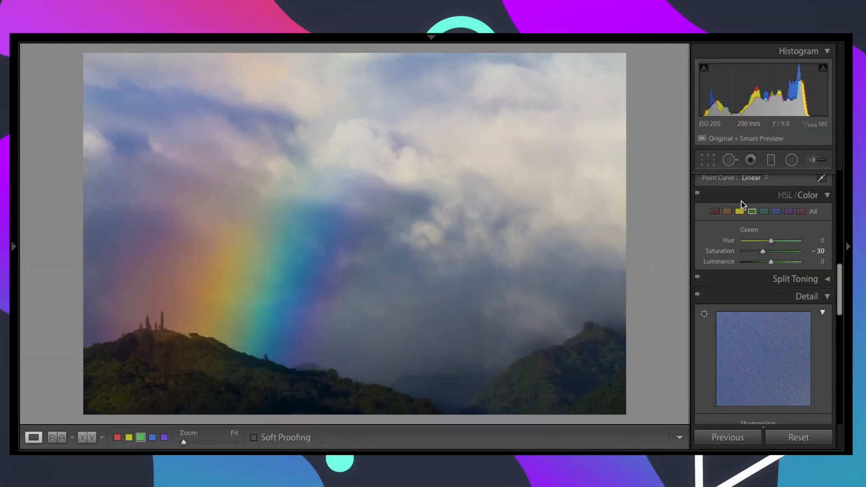
{"action": "mouse_move", "coordinate": [773, 238]}
{"action": "left_mouse_down"}
{"action": "mouse_move", "coordinate": [750, 248]}
{"action": "mouse_move", "coordinate": [773, 240]}
{"action": "left_mouse_up"}
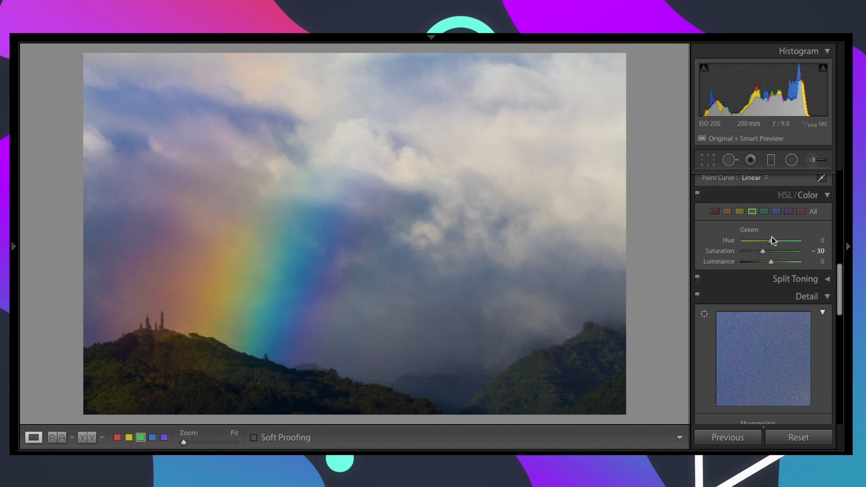
Step: Compare the aqua channel's hue at −100 and +100, and settle it at +1
{"action": "left_click", "coordinate": [764, 212]}
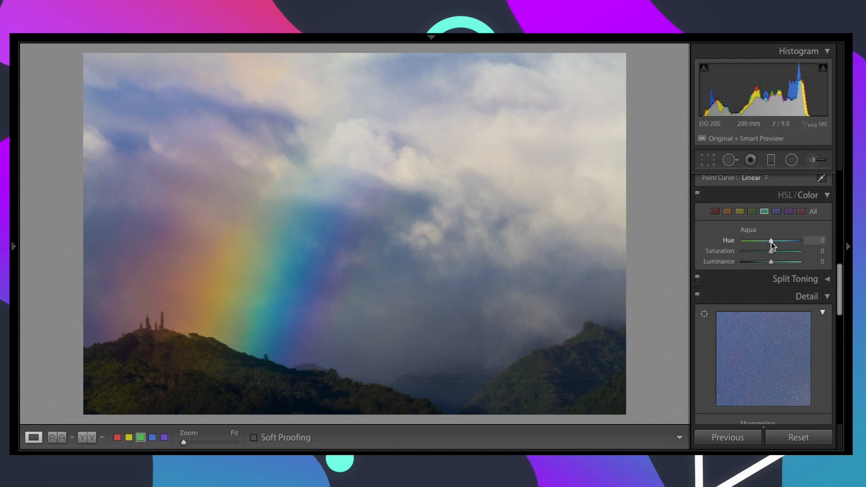
{"action": "left_click_drag", "start_coordinate": [772, 244], "coordinate": [747, 243]}
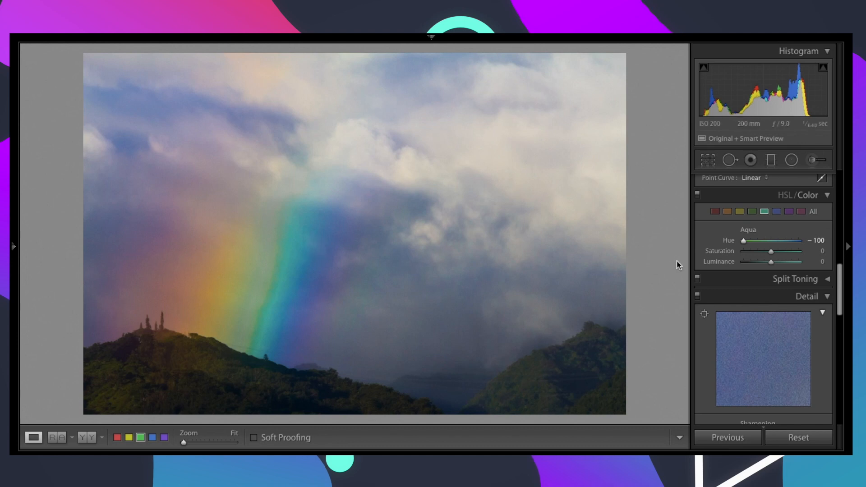
{"action": "left_click_drag", "start_coordinate": [743, 239], "coordinate": [794, 242]}
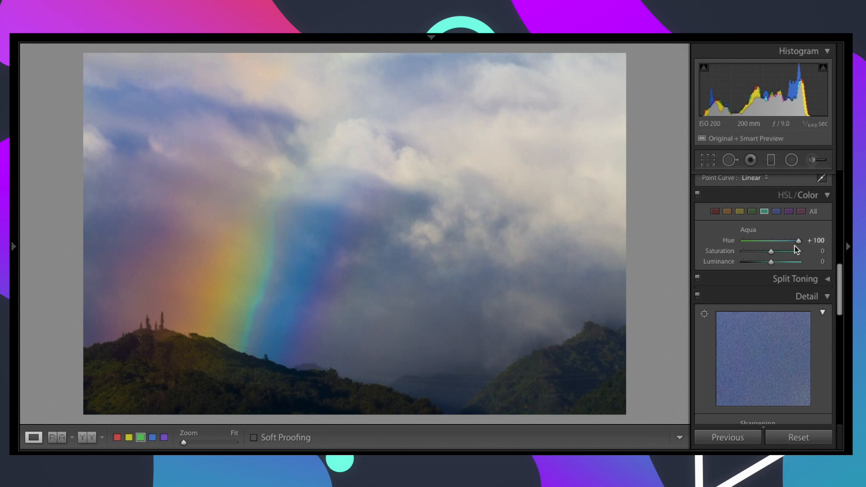
{"action": "left_click_drag", "start_coordinate": [792, 242], "coordinate": [772, 245]}
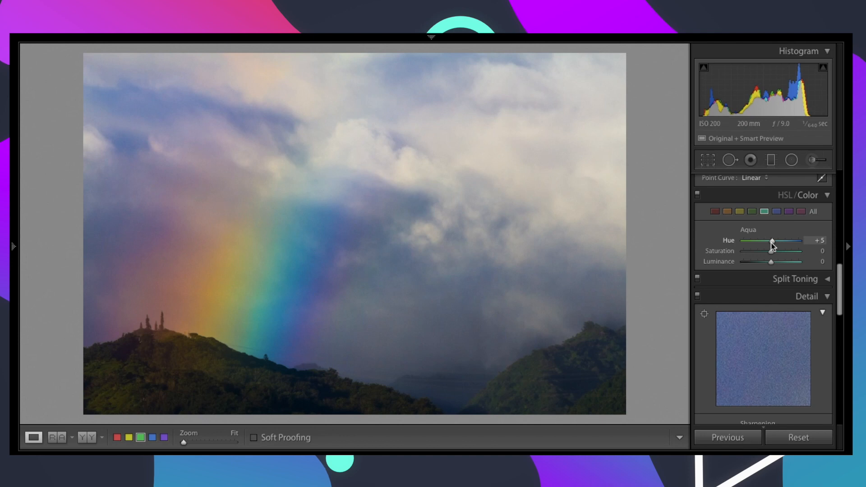
{"action": "left_click_drag", "start_coordinate": [771, 242], "coordinate": [771, 242]}
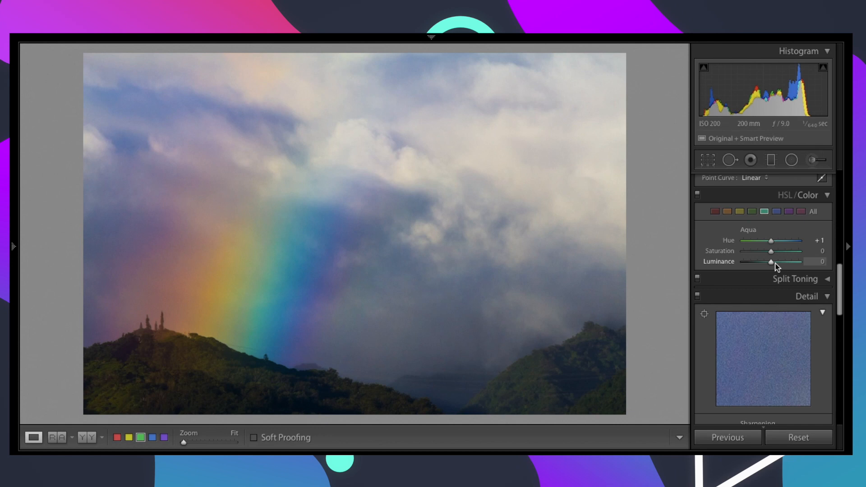
Step: Compare the aqua channel's luminance at +71 and −100, and return it close to neutral
{"action": "left_click_drag", "start_coordinate": [769, 264], "coordinate": [798, 266]}
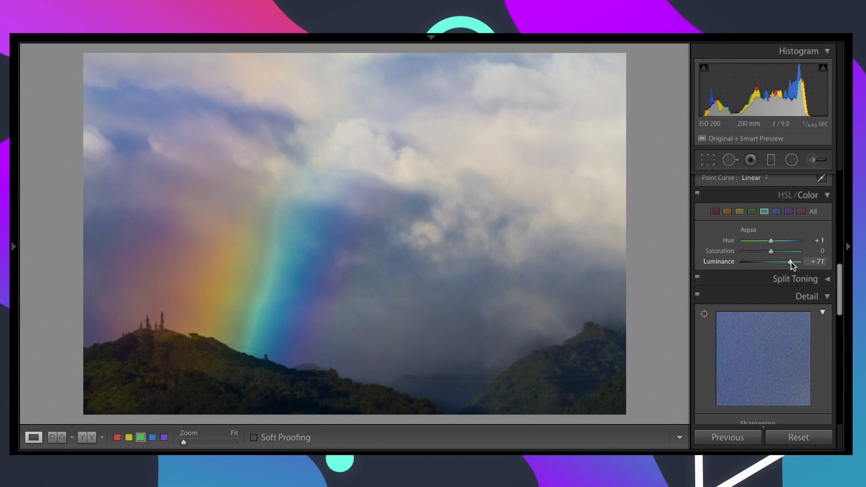
{"action": "left_click_drag", "start_coordinate": [791, 263], "coordinate": [737, 264]}
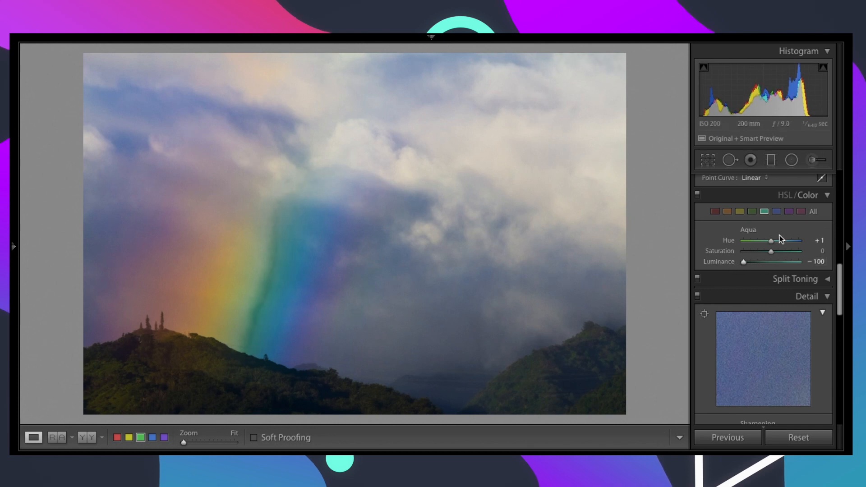
{"action": "left_click_drag", "start_coordinate": [744, 264], "coordinate": [773, 264]}
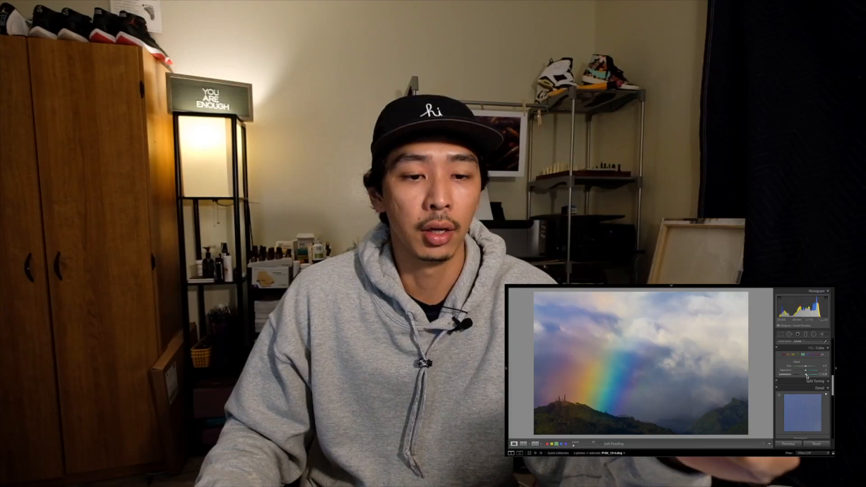
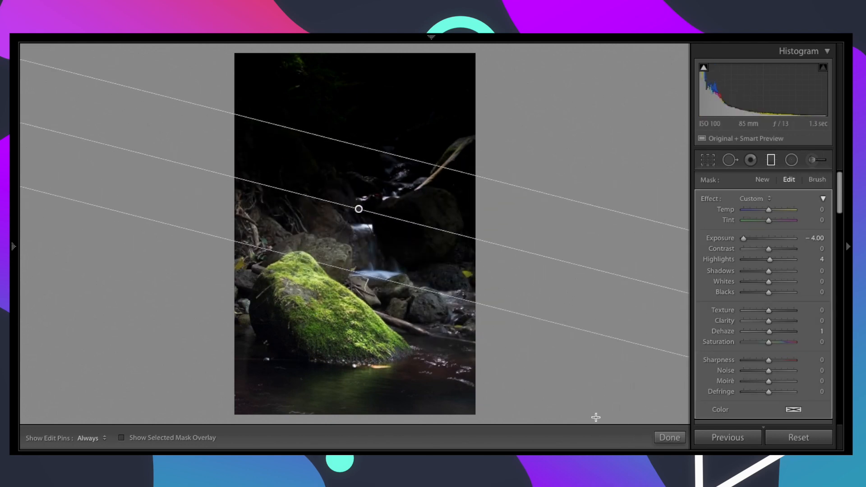
Step: Undo the diagonal graduated filter, and try a large radial filter centred on the rocks before undoing it as well
{"action": "key", "text": "ctrl+z"}
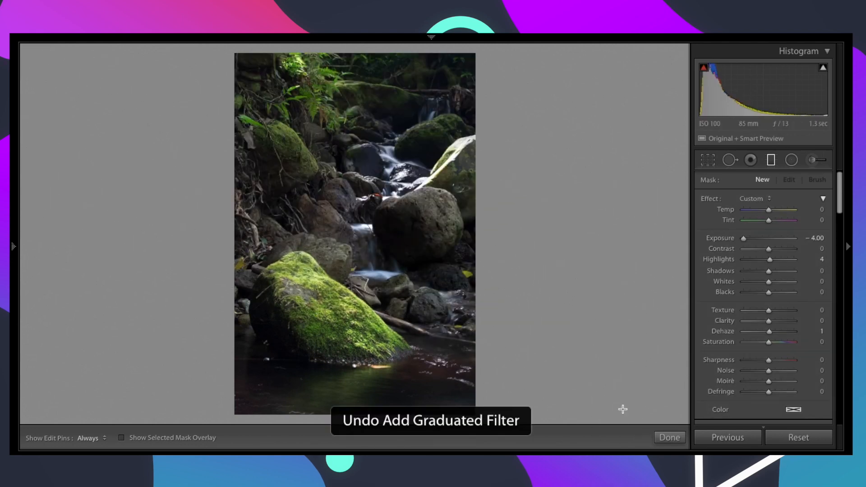
{"action": "left_click", "coordinate": [794, 164]}
{"action": "left_click_drag", "start_coordinate": [268, 241], "coordinate": [405, 366]}
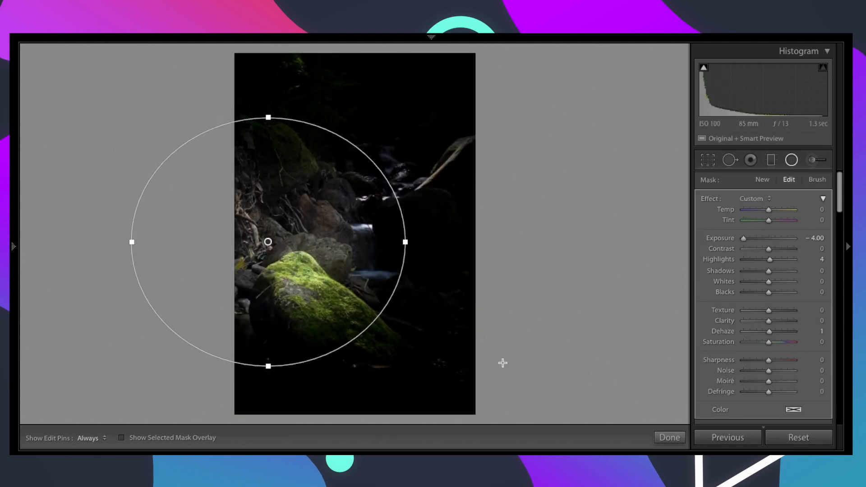
{"action": "key", "text": "ctrl+z"}
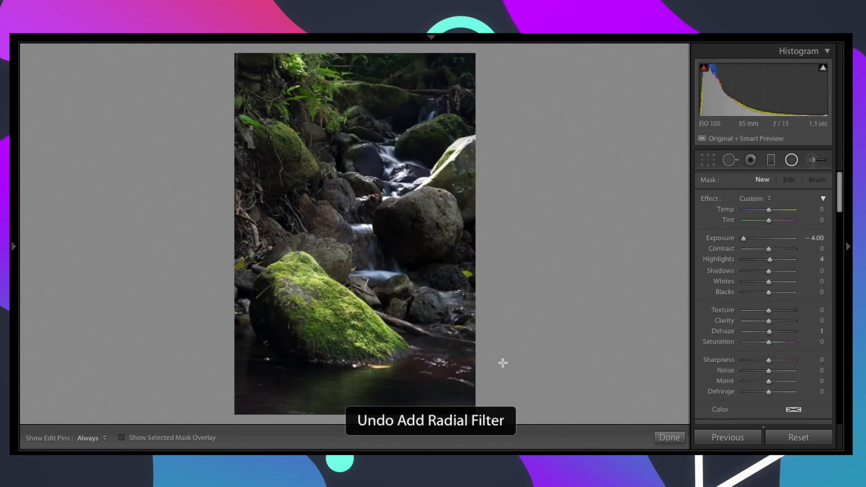
{"action": "left_click", "coordinate": [813, 161]}
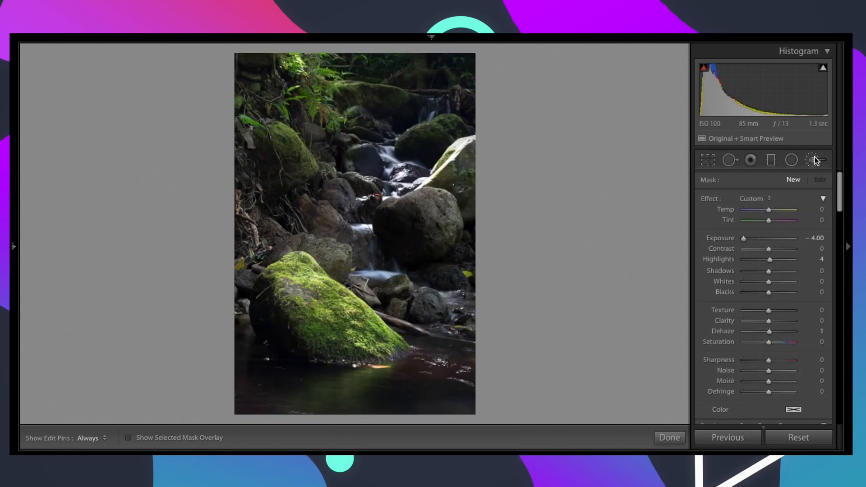
{"action": "left_click", "coordinate": [791, 161]}
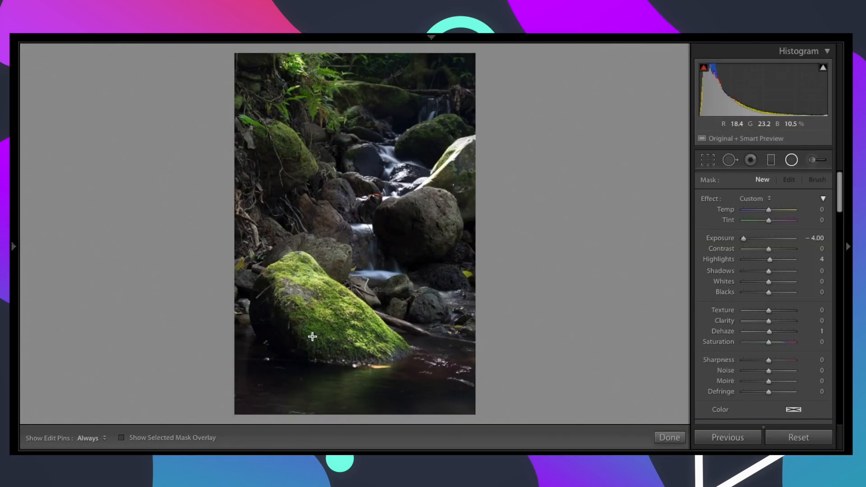
{"action": "left_click", "coordinate": [792, 161]}
{"action": "left_click", "coordinate": [791, 162]}
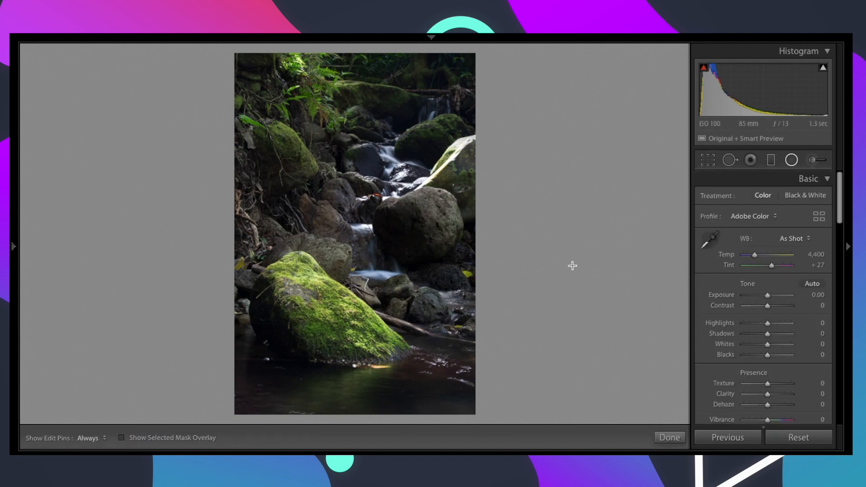
Step: Draw an elliptical radial filter over the mossy foreground rock, moving, rotating and resizing it to follow the rock's diagonal shape
{"action": "left_click_drag", "start_coordinate": [298, 270], "coordinate": [353, 367]}
{"action": "left_click_drag", "start_coordinate": [299, 379], "coordinate": [357, 383]}
{"action": "left_click_drag", "start_coordinate": [328, 310], "coordinate": [345, 355]}
{"action": "mouse_move", "coordinate": [364, 404]}
{"action": "left_mouse_down"}
{"action": "mouse_move", "coordinate": [381, 406]}
{"action": "mouse_move", "coordinate": [374, 399]}
{"action": "left_mouse_up"}
{"action": "left_click_drag", "start_coordinate": [363, 288], "coordinate": [369, 282]}
{"action": "left_click_drag", "start_coordinate": [379, 402], "coordinate": [389, 400]}
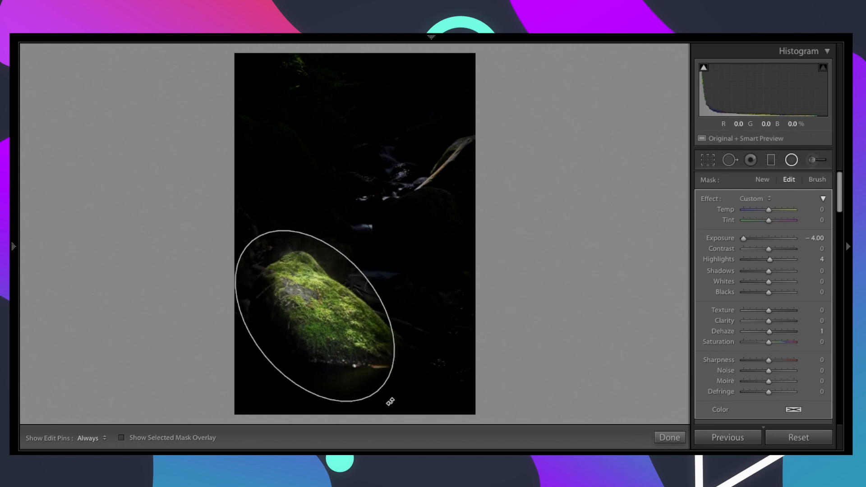
Step: Refine the ellipse's position and size to fit closely around the mossy rock, and set the radial filter's exposure to −0.73
{"action": "mouse_move", "coordinate": [340, 340]}
{"action": "left_mouse_down"}
{"action": "mouse_move", "coordinate": [357, 342]}
{"action": "mouse_move", "coordinate": [350, 345]}
{"action": "left_mouse_up"}
{"action": "left_click_drag", "start_coordinate": [395, 392], "coordinate": [404, 396]}
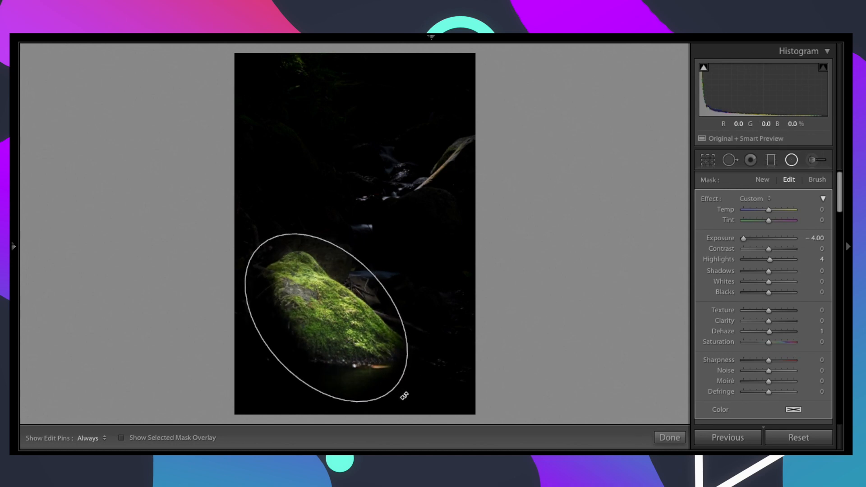
{"action": "left_click_drag", "start_coordinate": [257, 246], "coordinate": [265, 253]}
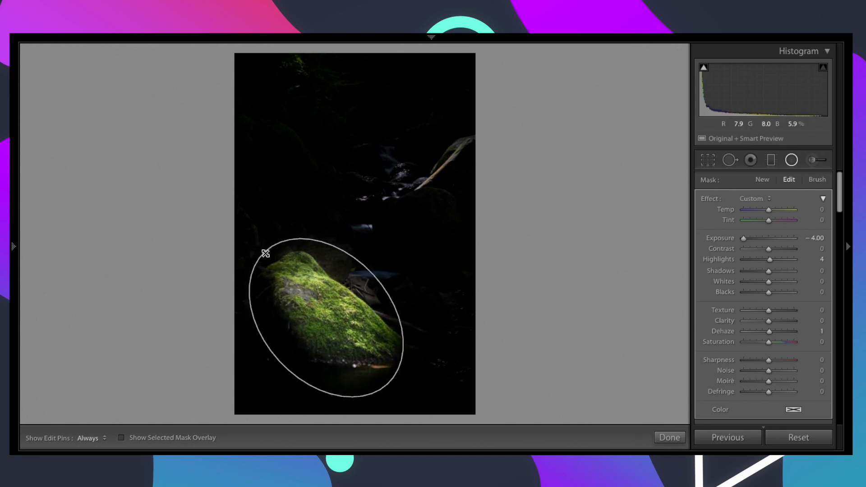
{"action": "left_click_drag", "start_coordinate": [364, 343], "coordinate": [369, 345]}
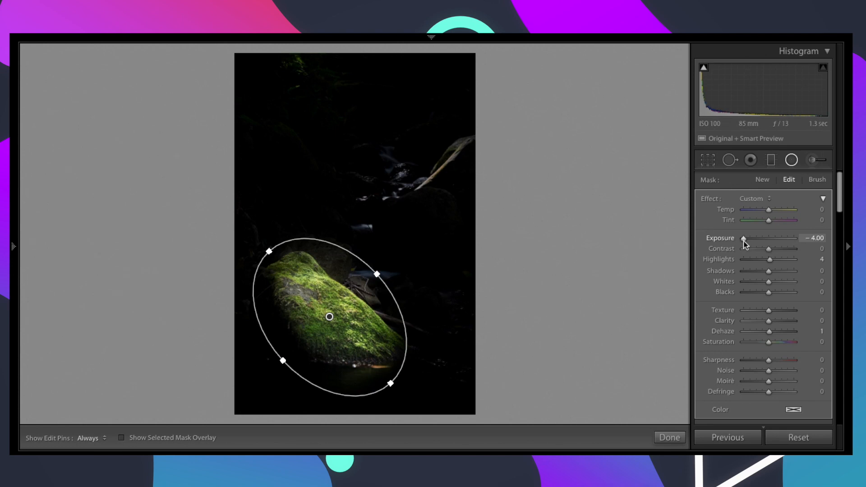
{"action": "left_click_drag", "start_coordinate": [743, 241], "coordinate": [765, 242]}
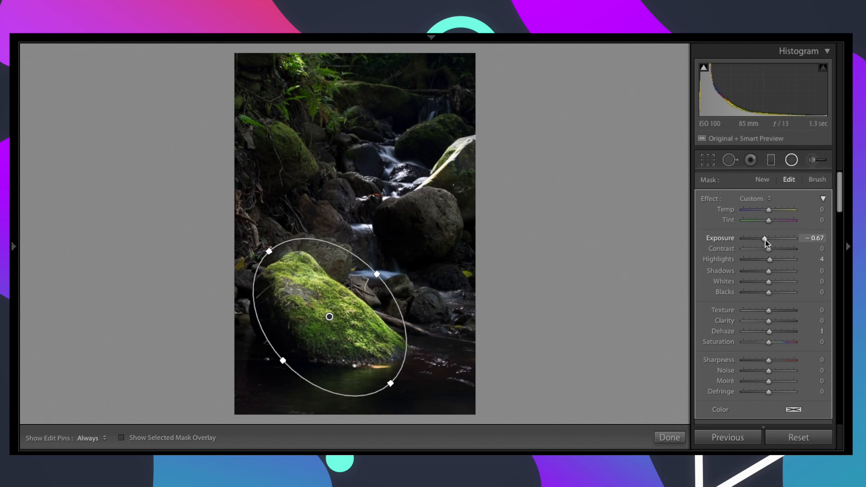
{"action": "left_click_drag", "start_coordinate": [765, 243], "coordinate": [765, 242]}
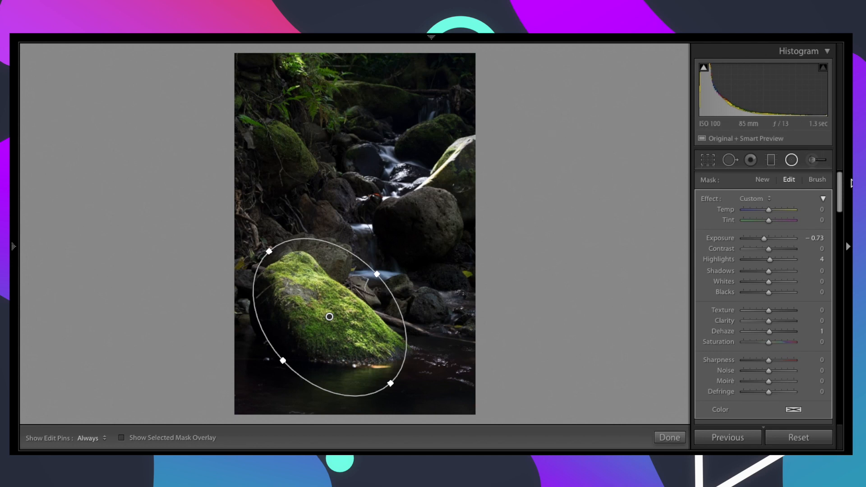
Step: Add a diagonal graduated filter from the upper waterfall down to the mossy rock with exposure about −0.5, and finish filter editing
{"action": "left_click", "coordinate": [773, 160]}
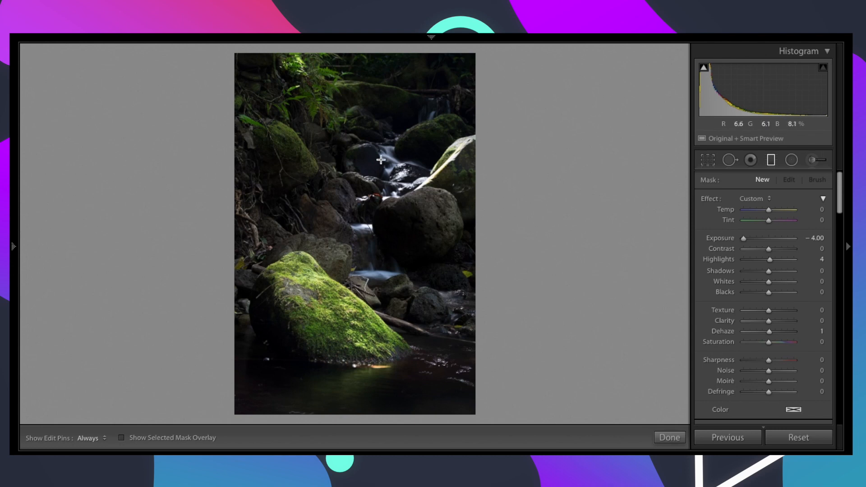
{"action": "left_click_drag", "start_coordinate": [386, 142], "coordinate": [290, 345]}
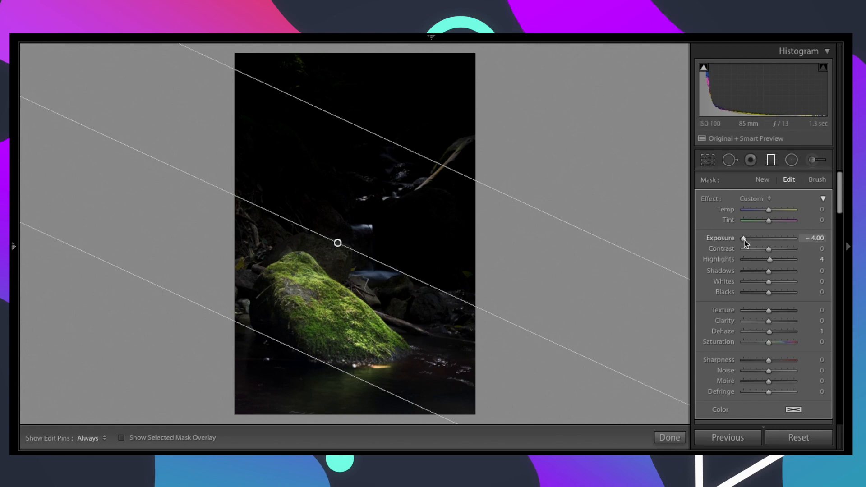
{"action": "left_click_drag", "start_coordinate": [743, 241], "coordinate": [763, 244]}
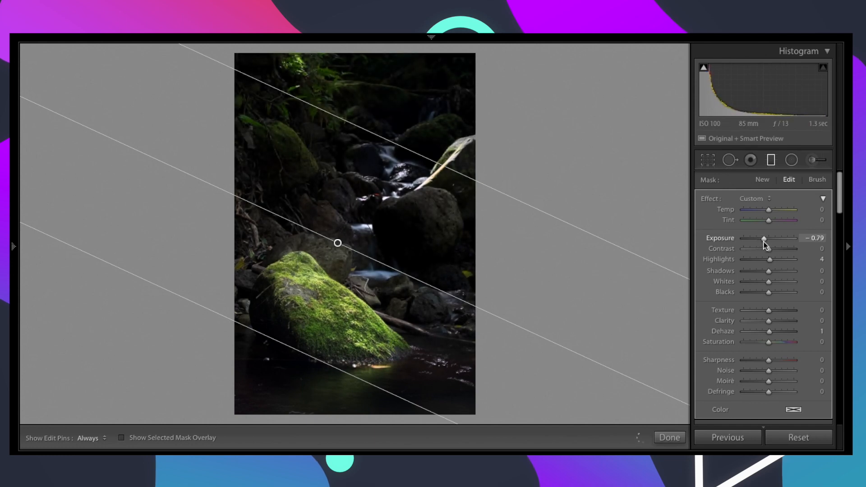
{"action": "left_click_drag", "start_coordinate": [763, 241], "coordinate": [765, 242]}
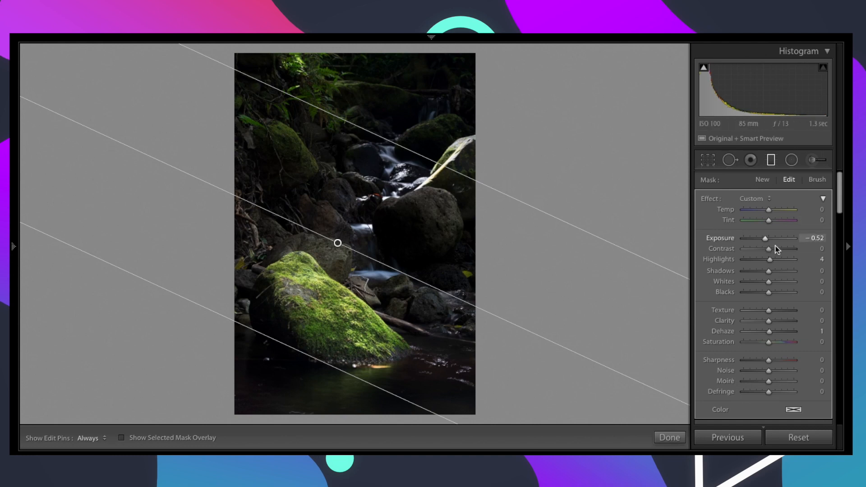
{"action": "left_click_drag", "start_coordinate": [765, 240], "coordinate": [765, 240]}
{"action": "left_click", "coordinate": [679, 439]}
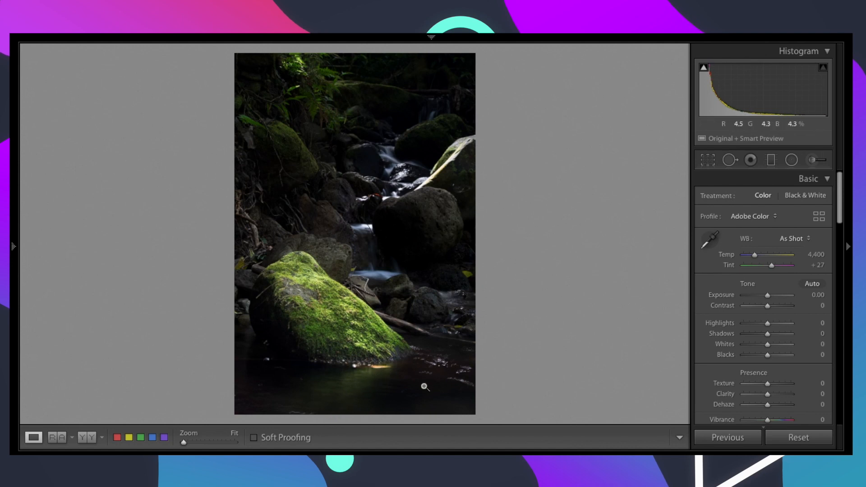
Step: Add a second graduated filter from the photo's lower-right corner towards the mossy rock, with exposure slightly below neutral, and finish filter editing
{"action": "left_click", "coordinate": [771, 161]}
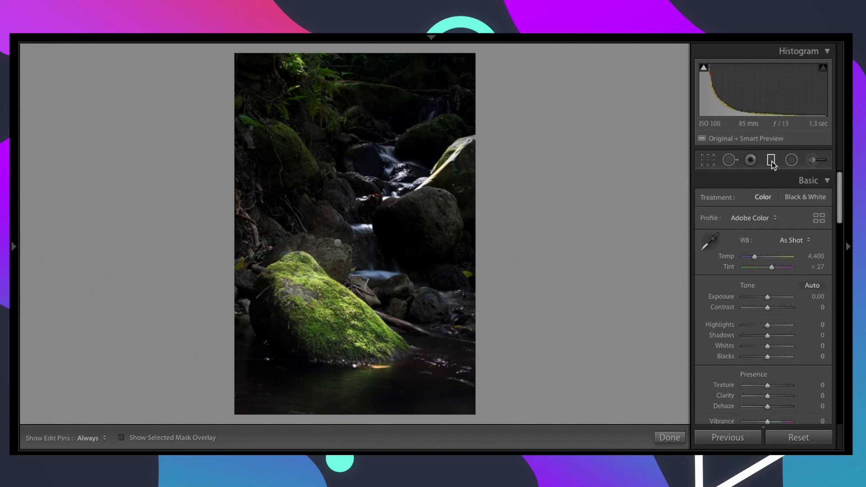
{"action": "left_click_drag", "start_coordinate": [446, 392], "coordinate": [378, 316]}
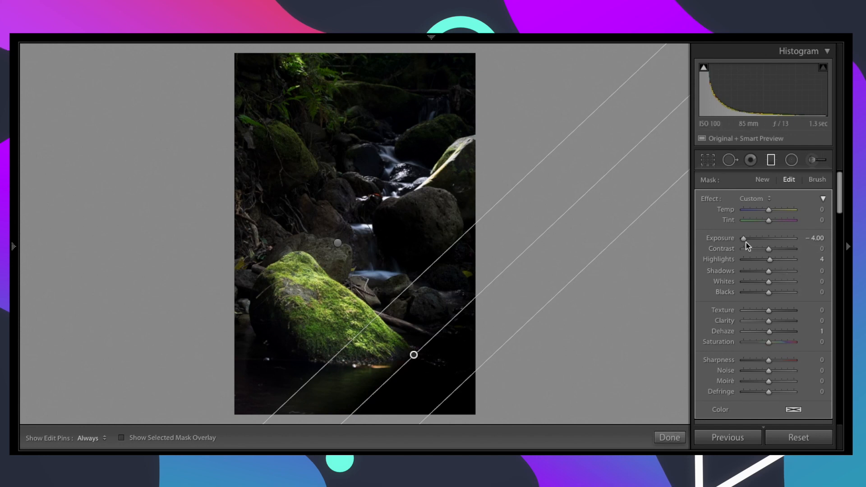
{"action": "left_click_drag", "start_coordinate": [745, 241], "coordinate": [764, 242]}
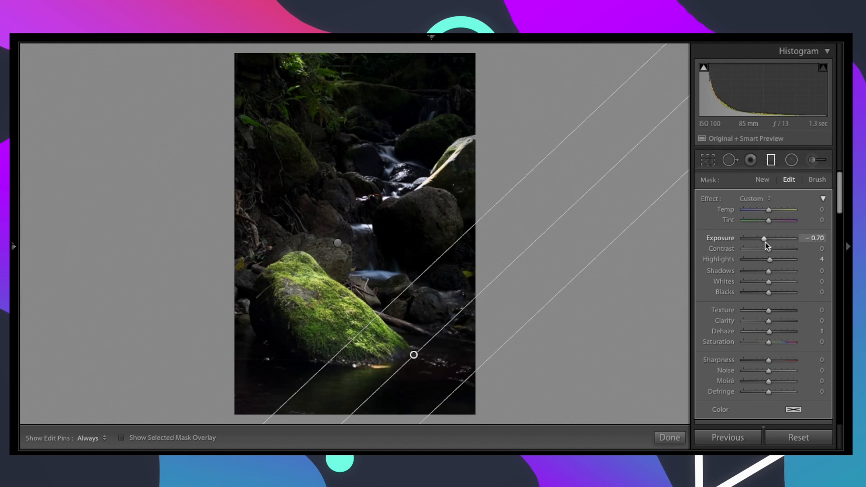
{"action": "left_click_drag", "start_coordinate": [765, 243], "coordinate": [766, 242]}
{"action": "left_click", "coordinate": [668, 438]}
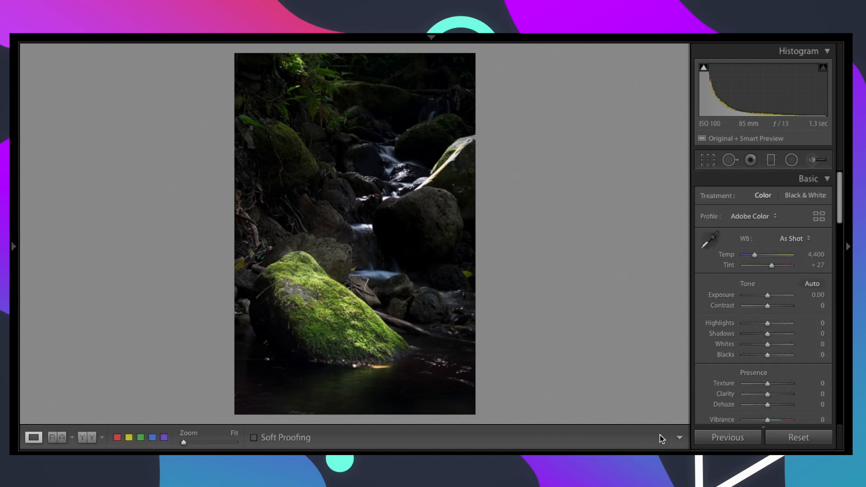
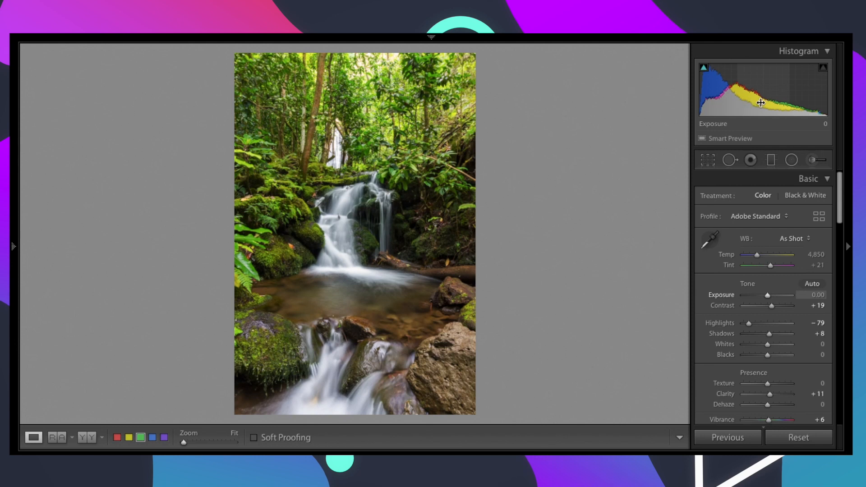
Step: Try extreme exposure shifts through the histogram, darkening to −2.62 and brightening to +4.14, and restore the exposure to 0
{"action": "left_click_drag", "start_coordinate": [768, 103], "coordinate": [687, 103]}
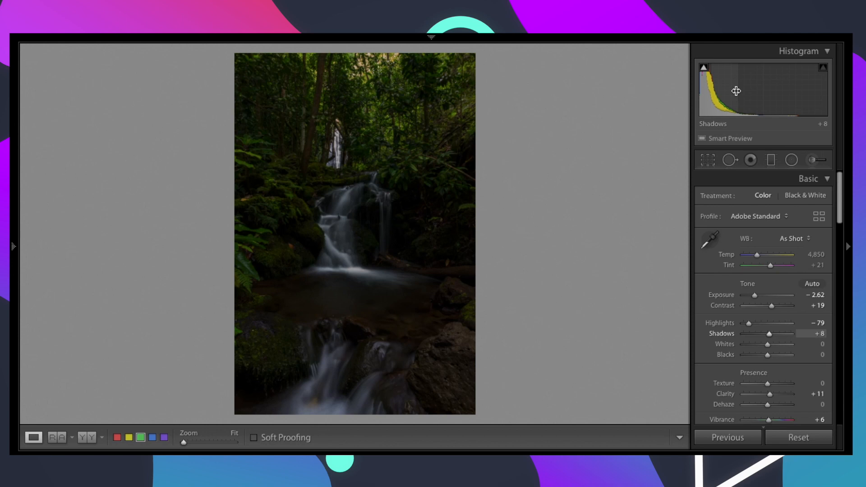
{"action": "double_click", "coordinate": [763, 107]}
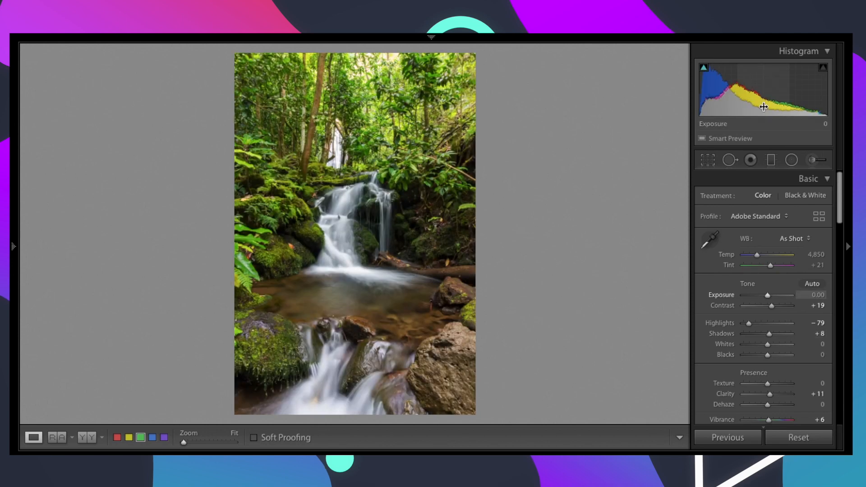
{"action": "left_click_drag", "start_coordinate": [742, 105], "coordinate": [794, 105]}
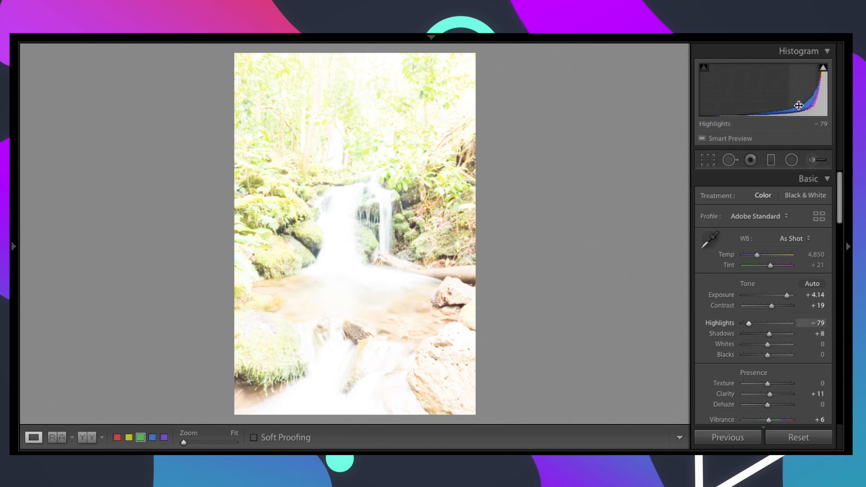
{"action": "left_click_drag", "start_coordinate": [798, 106], "coordinate": [782, 105]}
{"action": "key", "text": "ctrl+z"}
{"action": "key", "text": "ctrl+z"}
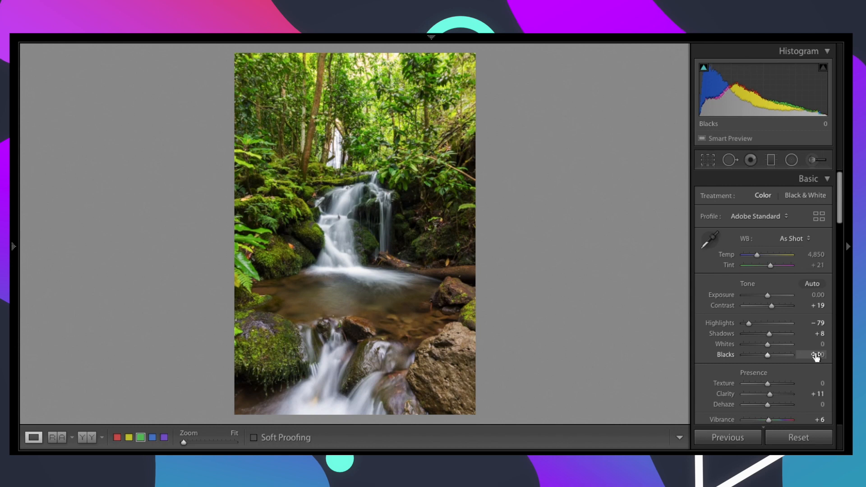
Step: Set the photo's Blacks to −11 while checking shadow clipping with the threshold preview
{"action": "key", "text": "alt"}
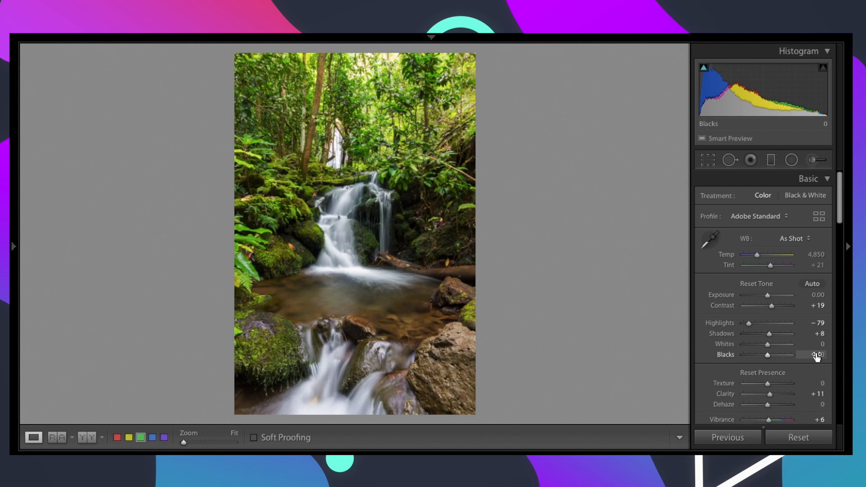
{"action": "left_click", "coordinate": [817, 357], "text": "alt"}
{"action": "left_click_drag", "start_coordinate": [817, 356], "coordinate": [812, 356]}
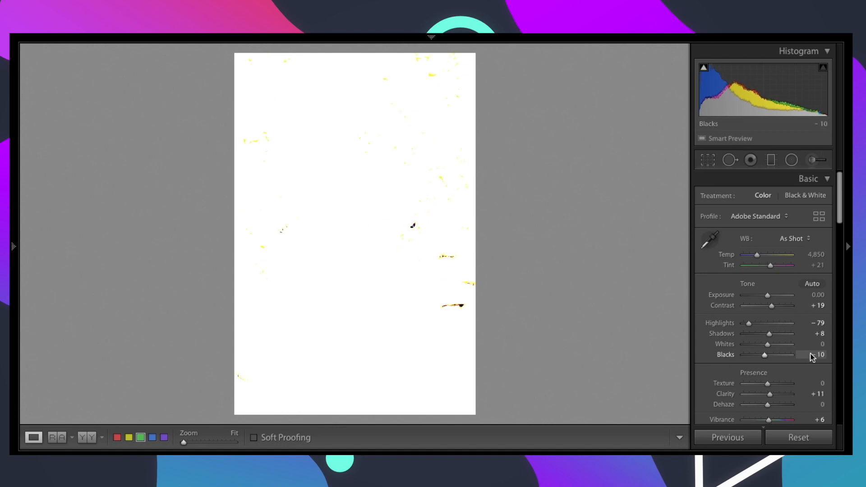
{"action": "left_click_drag", "start_coordinate": [812, 356], "coordinate": [812, 356]}
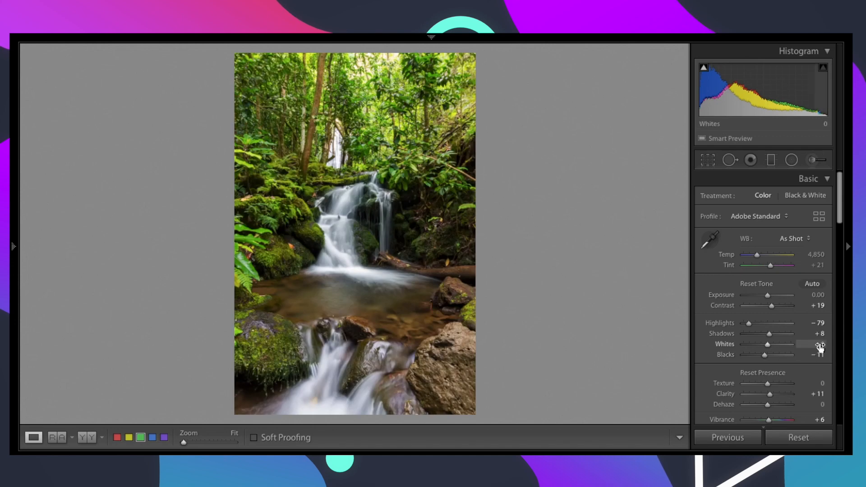
Step: Set the photo's Whites to +27 while checking highlight clipping with the threshold preview
{"action": "left_click", "coordinate": [820, 345], "text": "alt"}
{"action": "left_click_drag", "start_coordinate": [820, 346], "coordinate": [828, 345]}
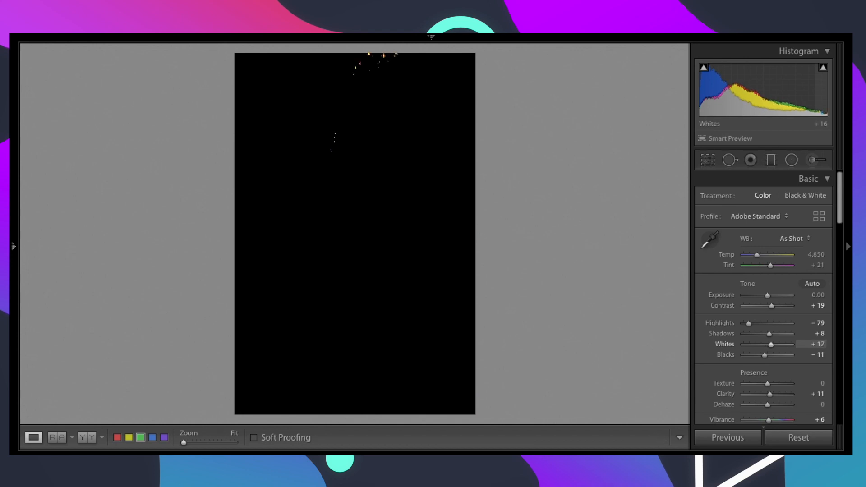
{"action": "left_click_drag", "start_coordinate": [827, 345], "coordinate": [828, 346]}
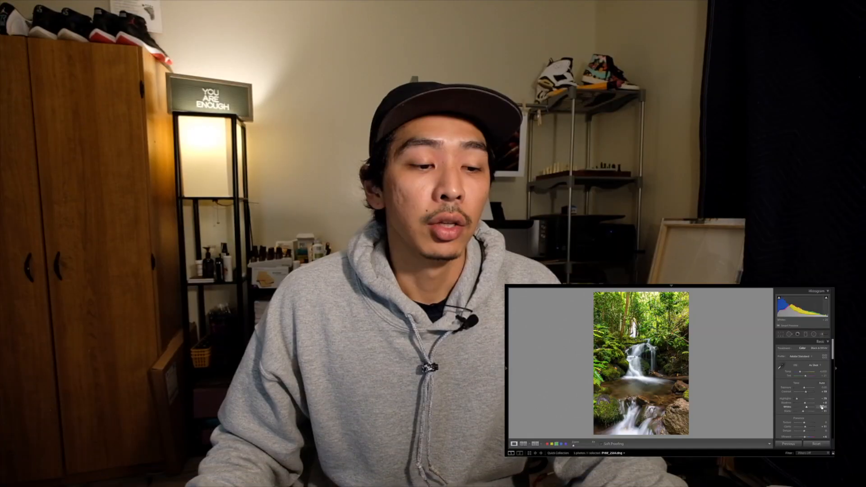
{"action": "left_click_drag", "start_coordinate": [818, 344], "coordinate": [818, 344]}
{"action": "left_click_drag", "start_coordinate": [819, 407], "coordinate": [820, 407]}
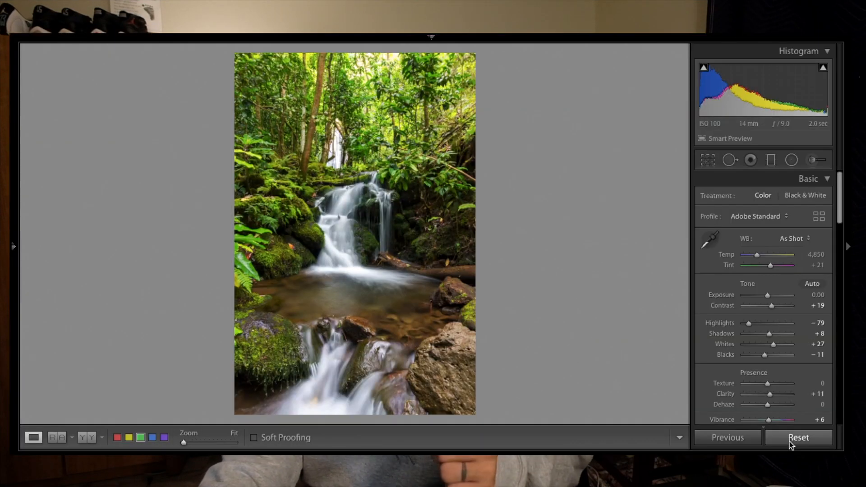
Step: Compare the edit with the original photo by resetting all develop settings and undoing the reset, twice
{"action": "left_click", "coordinate": [798, 438]}
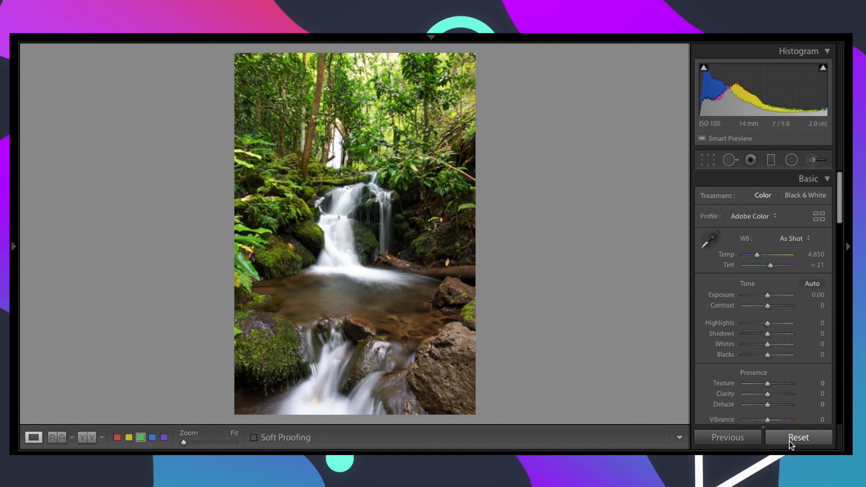
{"action": "key", "text": "ctrl+z"}
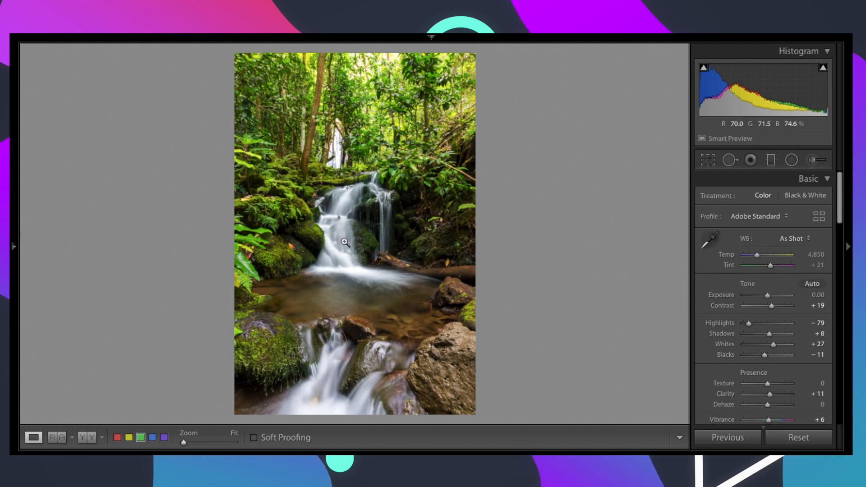
{"action": "left_click", "coordinate": [794, 436]}
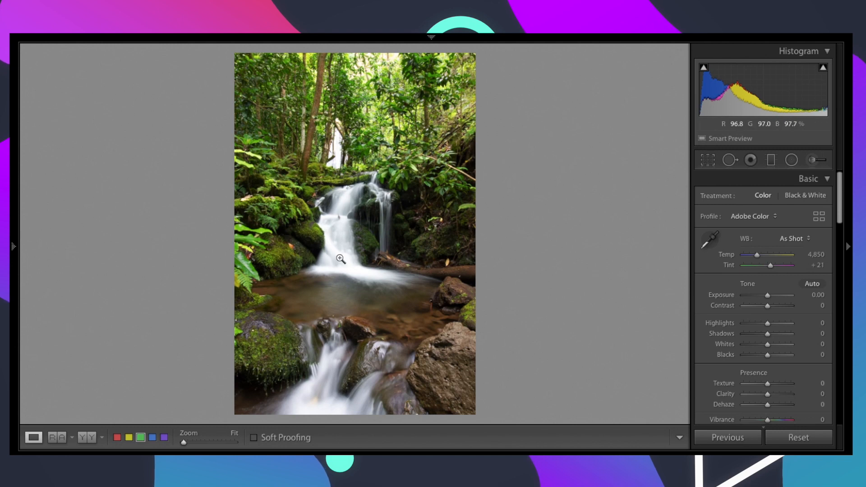
{"action": "key", "text": "ctrl+z"}
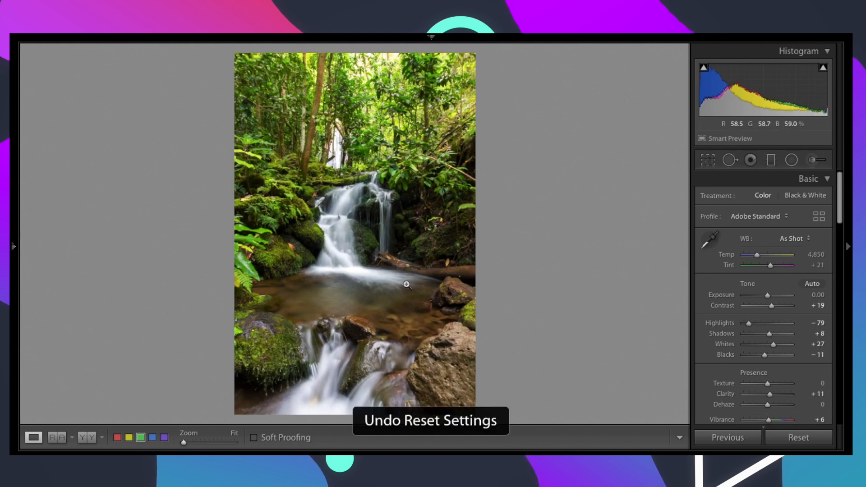